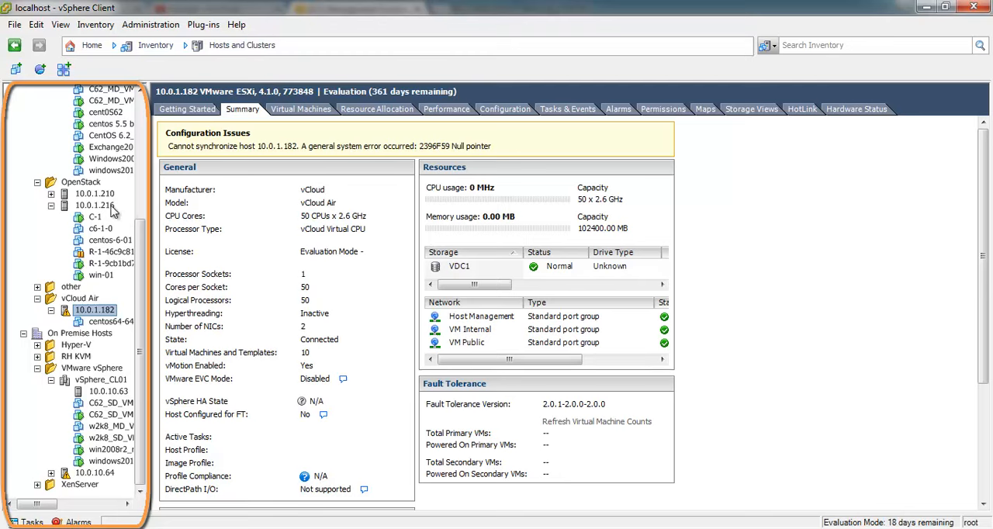
View the summary of OpenStack host 10.0.1.216 and browse the virtual machines on Amazon EC2 host 10.0.2.36
{"action": "left_click", "coordinate": [105, 207]}
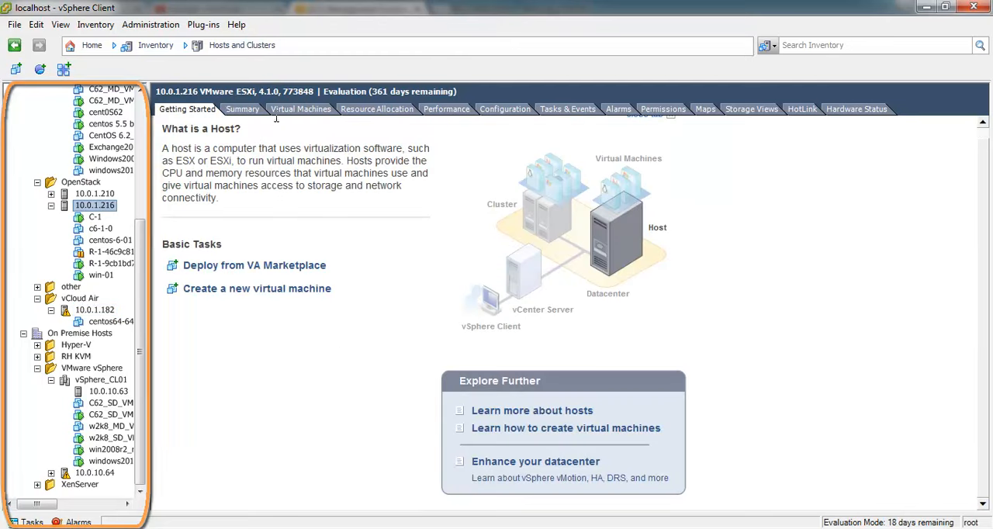
{"action": "left_click", "coordinate": [250, 110]}
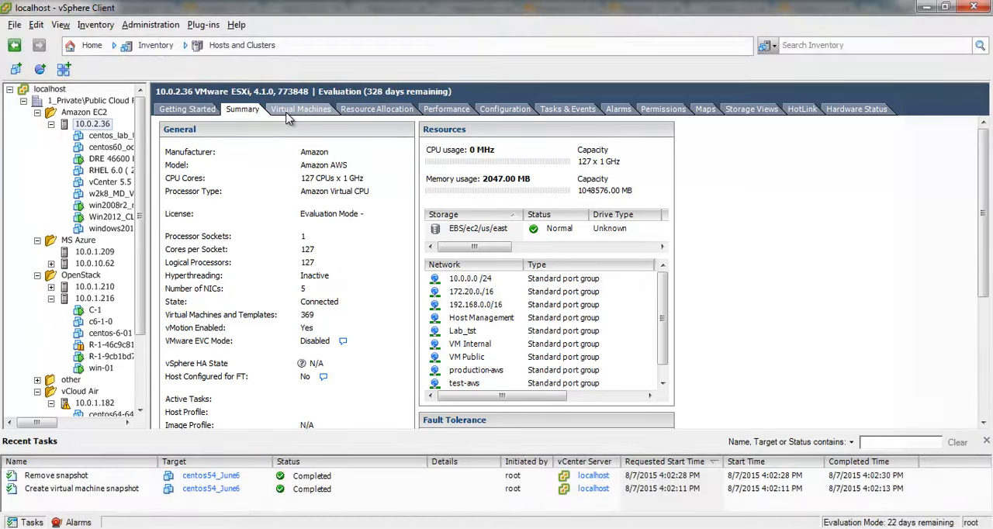
{"action": "left_click", "coordinate": [287, 114]}
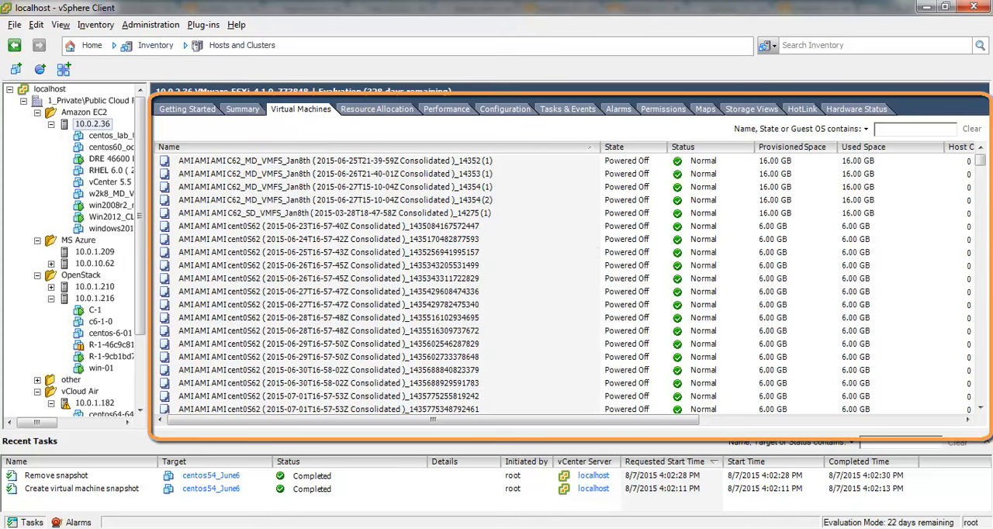
{"action": "left_click_drag", "start_coordinate": [984, 166], "coordinate": [982, 399]}
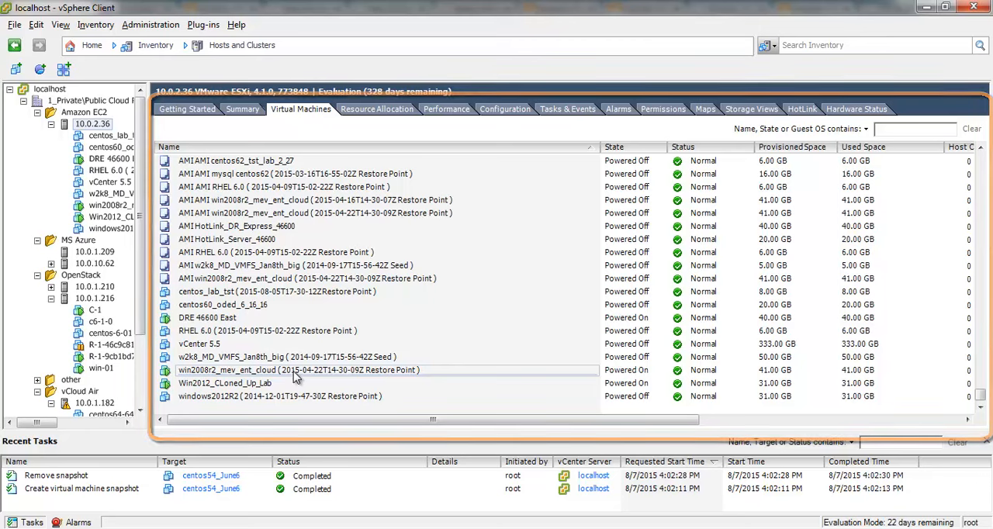
View the summaries of OpenStack host 10.0.1.216 and MS Azure host 10.0.10.62
{"action": "left_click", "coordinate": [88, 298]}
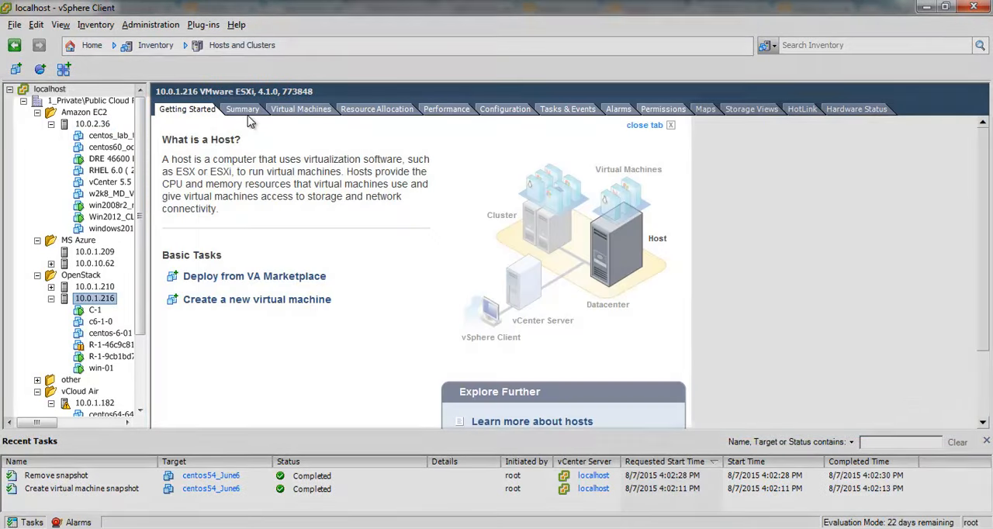
{"action": "left_click", "coordinate": [243, 110]}
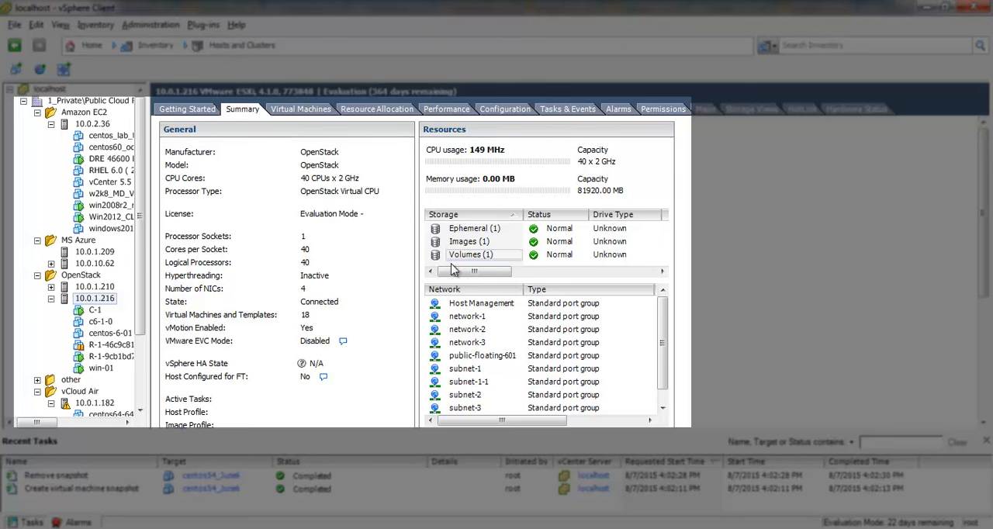
{"action": "scroll", "coordinate": [144, 351], "scroll_direction": "down", "scroll_amount": 2}
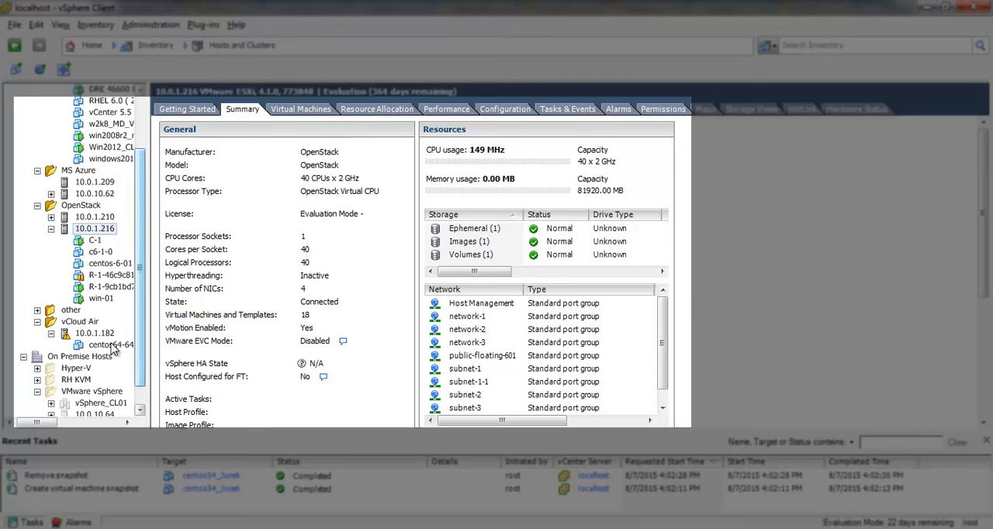
{"action": "left_click", "coordinate": [94, 193]}
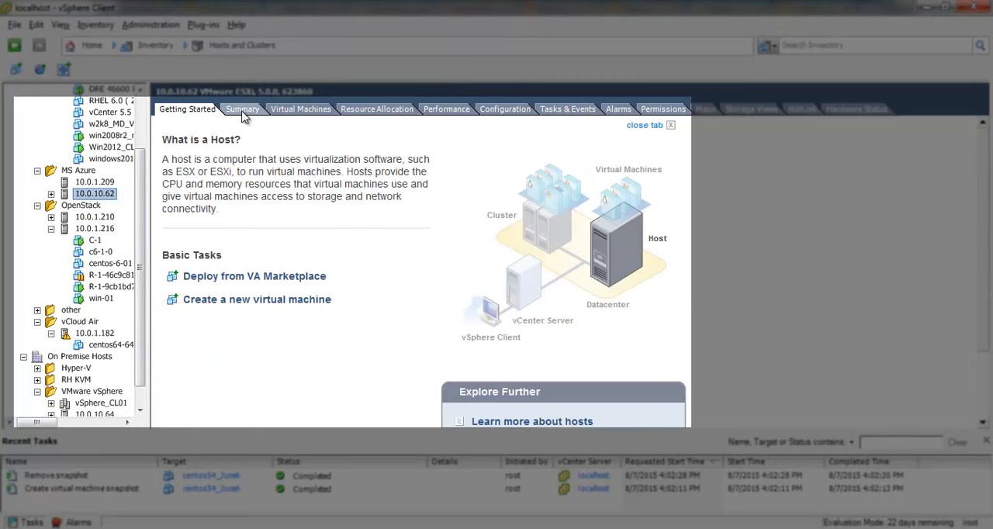
{"action": "left_click", "coordinate": [242, 109]}
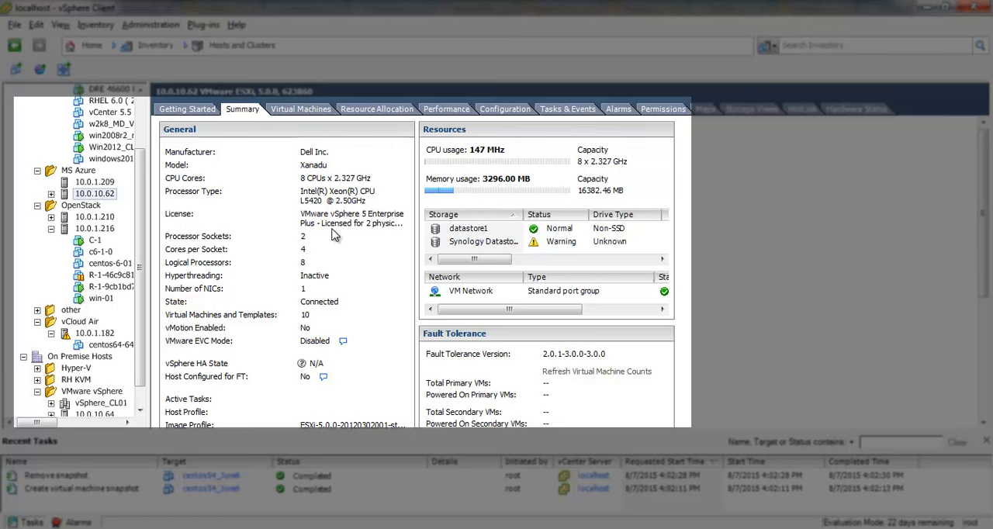
Examine the performance charts of the C-1 virtual machine on OpenStack host 10.0.1.216
{"action": "left_click", "coordinate": [94, 241]}
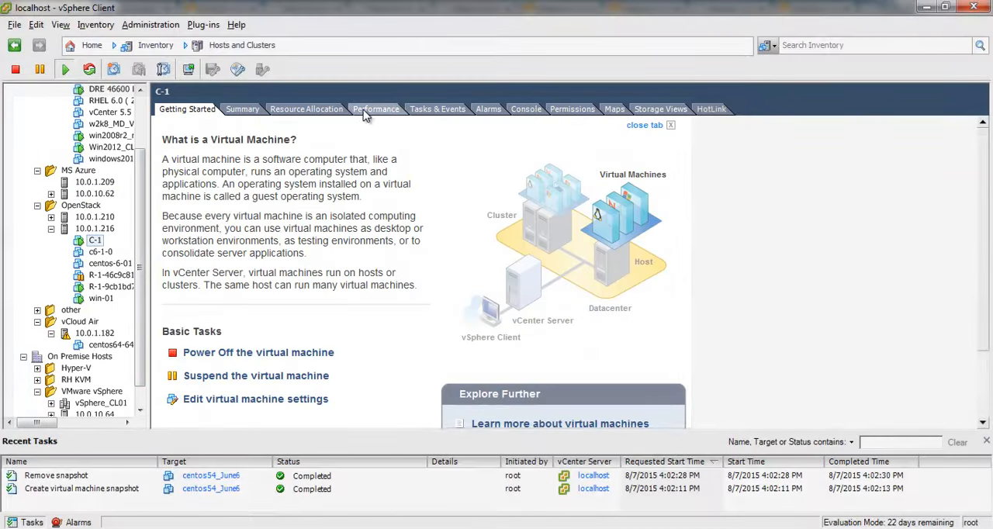
{"action": "left_click", "coordinate": [376, 109]}
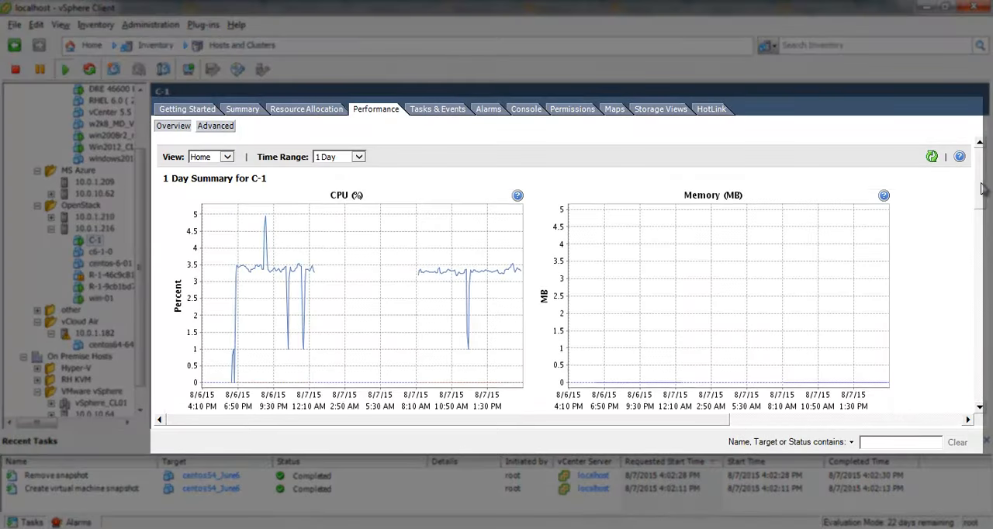
{"action": "scroll", "coordinate": [983, 200], "scroll_direction": "down", "scroll_amount": 3}
{"action": "scroll", "coordinate": [982, 200], "scroll_direction": "up", "scroll_amount": 2}
{"action": "scroll", "coordinate": [982, 200], "scroll_direction": "down", "scroll_amount": 5}
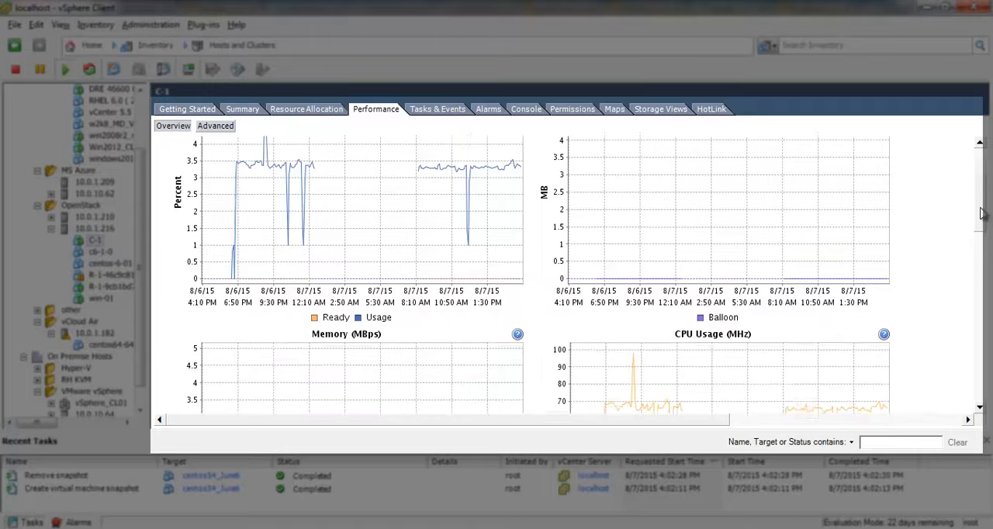
{"action": "scroll", "coordinate": [981, 194], "scroll_direction": "up", "scroll_amount": 5}
{"action": "scroll", "coordinate": [981, 194], "scroll_direction": "up", "scroll_amount": 2}
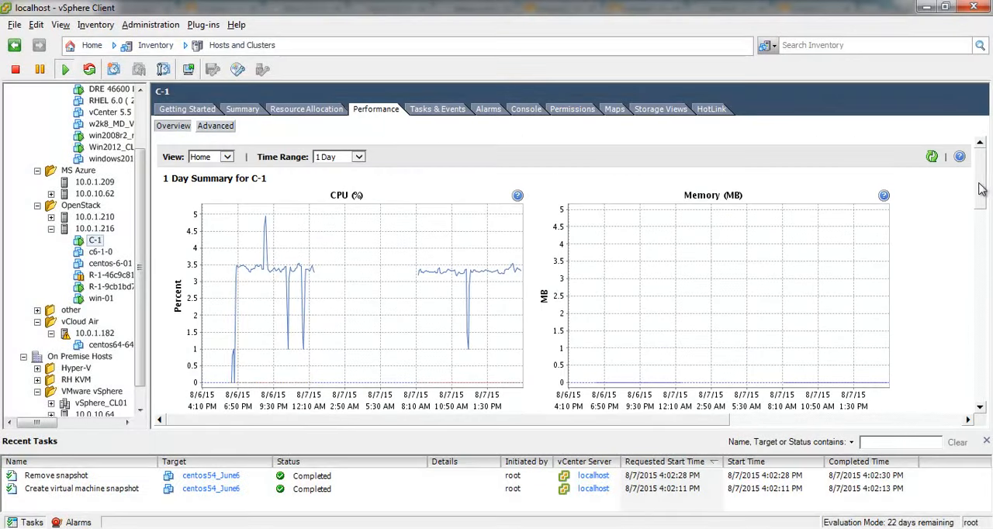
Edit the settings of the c6-1-0 virtual machine and set its memory size to 4 GB
{"action": "left_click", "coordinate": [101, 251]}
{"action": "left_click", "coordinate": [253, 109]}
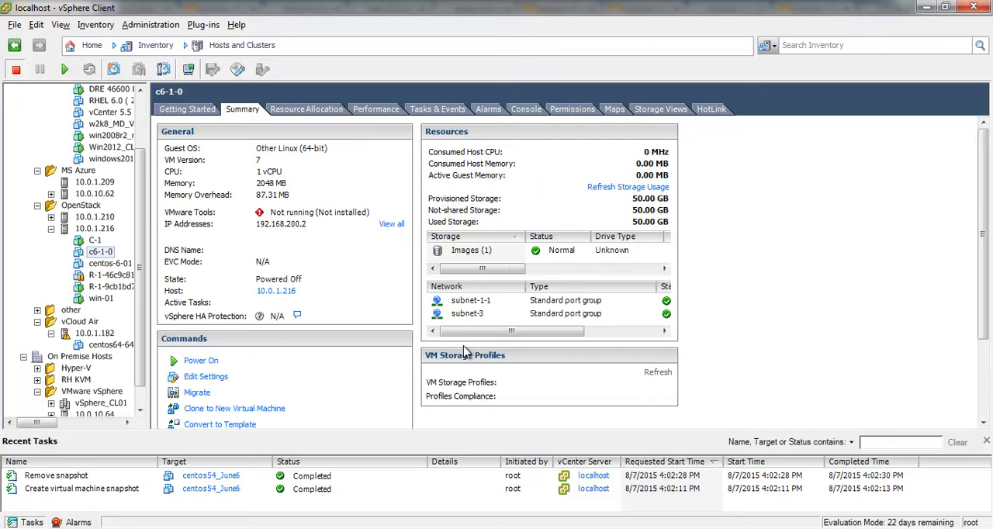
{"action": "left_click", "coordinate": [206, 377]}
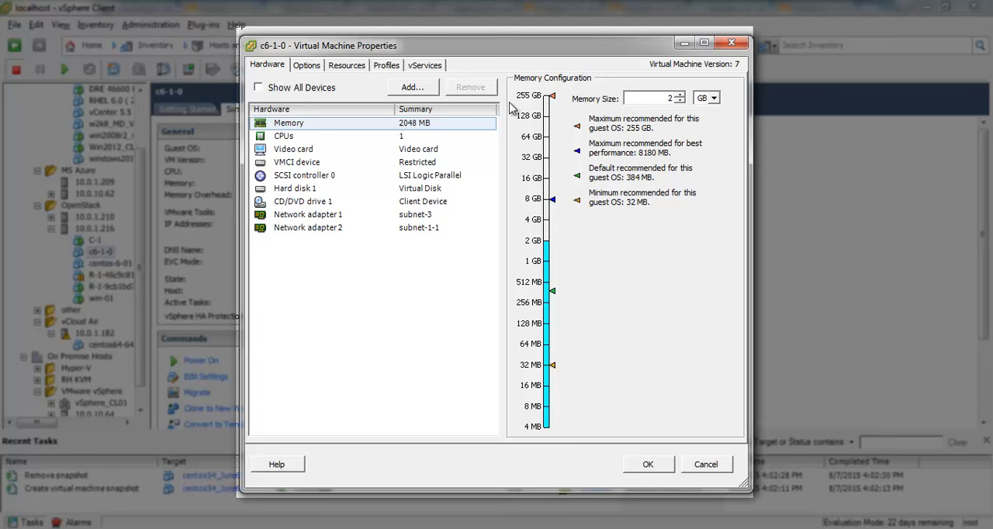
{"action": "double_click", "coordinate": [668, 98]}
Set the number of virtual sockets for c6-1-0 to 4 and apply the hardware settings
{"action": "left_click", "coordinate": [311, 137]}
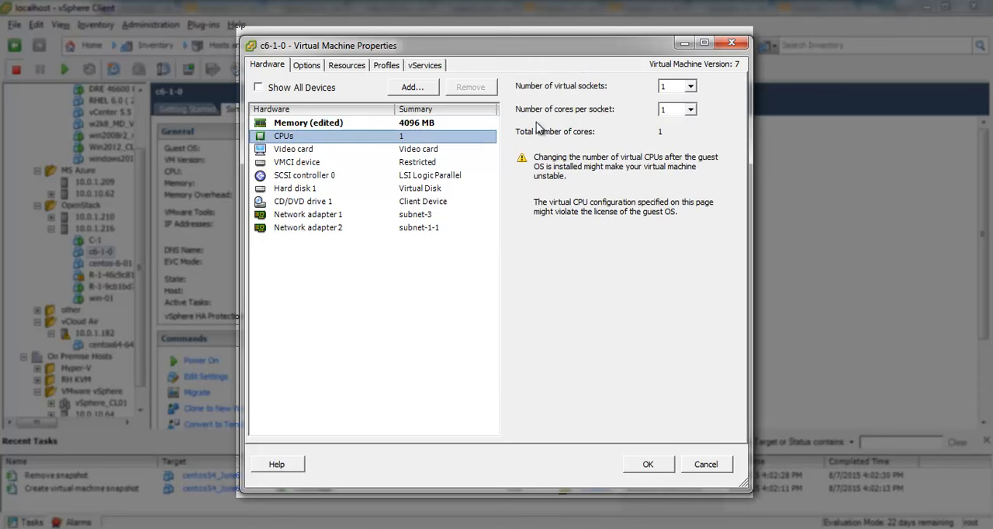
{"action": "left_click", "coordinate": [689, 87]}
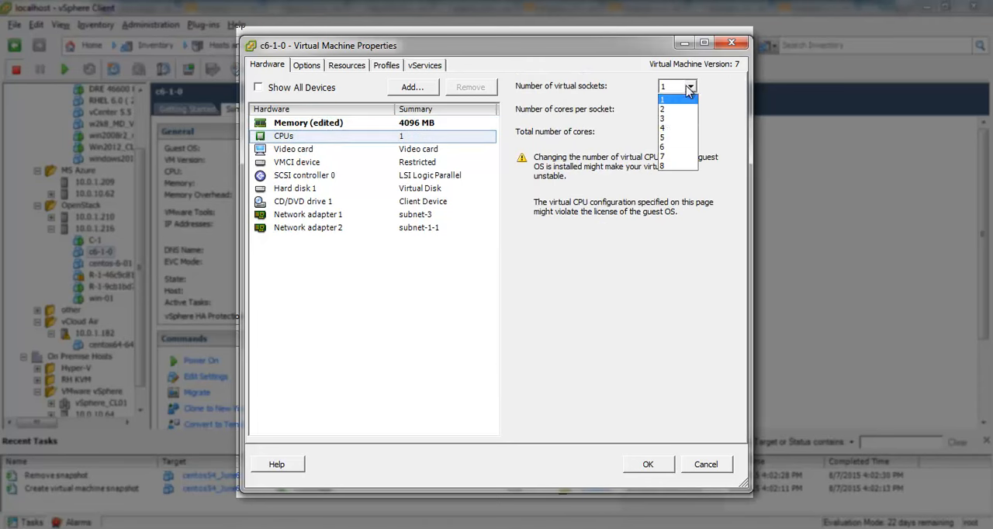
{"action": "left_click", "coordinate": [664, 127]}
{"action": "left_click", "coordinate": [652, 463]}
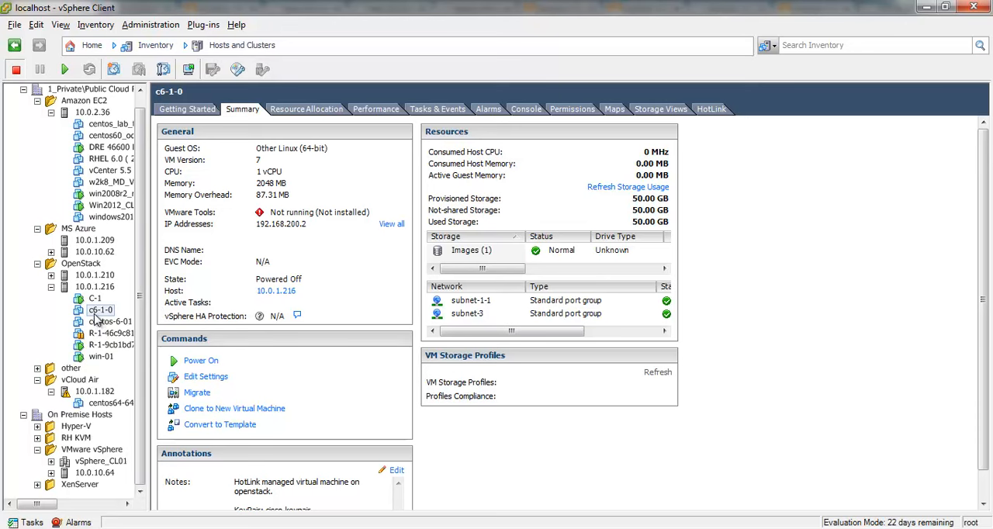
Open HotLink's Launch from Template form for the W2K12-STD-R2-64BIT template on vCloud Air host 10.0.1.182
{"action": "left_click", "coordinate": [91, 392]}
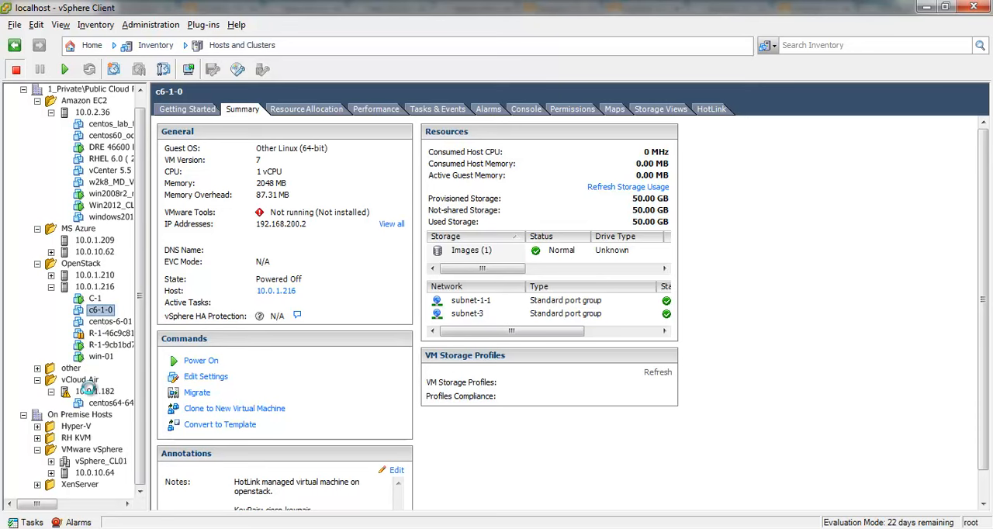
{"action": "left_click", "coordinate": [300, 109]}
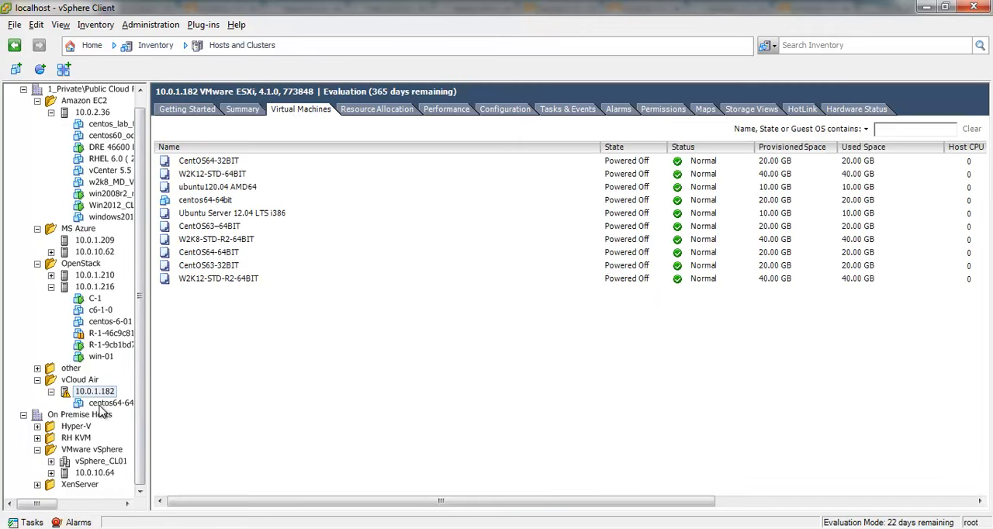
{"action": "right_click", "coordinate": [220, 283]}
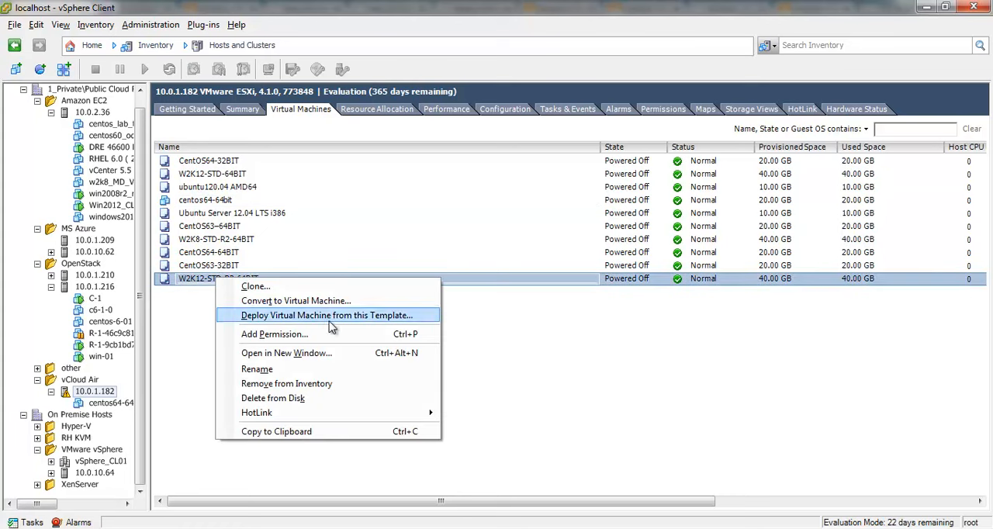
{"action": "mouse_move", "coordinate": [418, 420]}
{"action": "mouse_move", "coordinate": [511, 415]}
{"action": "left_click", "coordinate": [614, 419]}
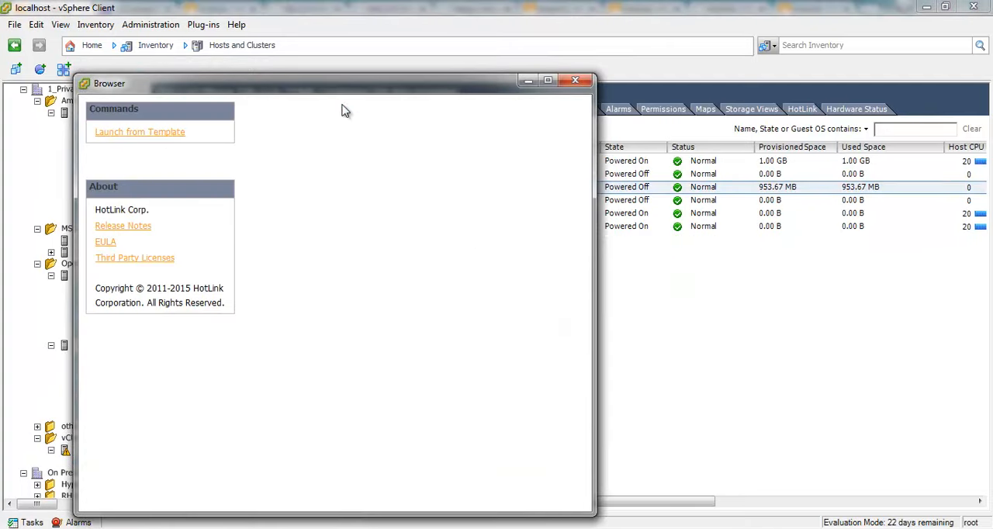
{"action": "left_click_drag", "start_coordinate": [317, 89], "coordinate": [388, 89]}
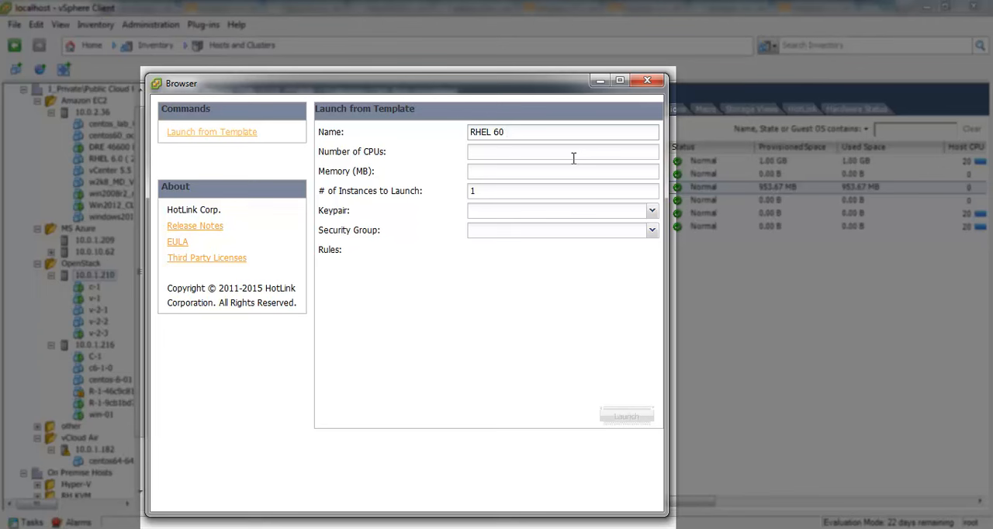
Name the new instance RHEL 60 Lab_app1 and give it 2 CPUs and 2048 MB of memory
{"action": "type", "text": "app1"}
{"action": "left_click", "coordinate": [573, 157]}
{"action": "type", "text": "12"}
{"action": "key", "text": "BackSpace"}
{"action": "type", "text": "2"}
{"action": "key", "text": "Tab"}
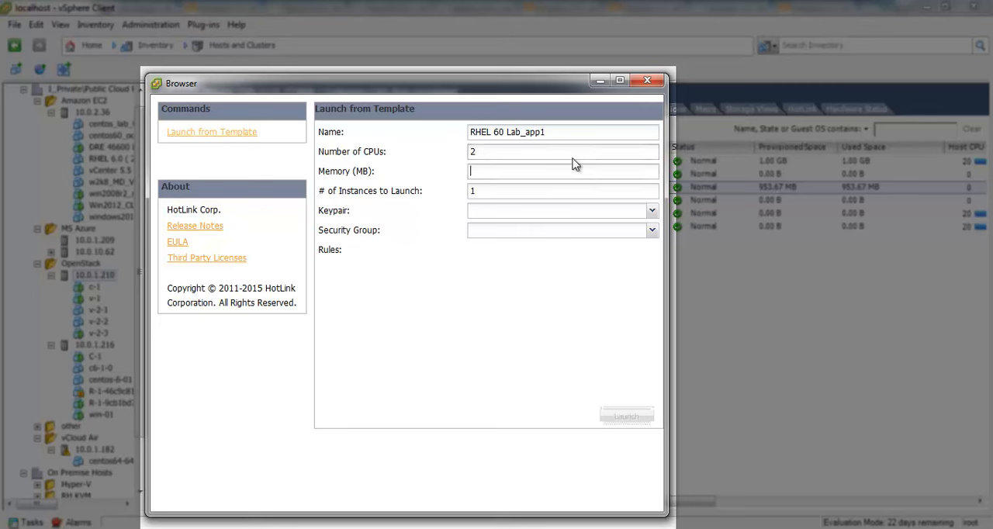
{"action": "type", "text": "2048"}
{"action": "key", "text": "Tab"}
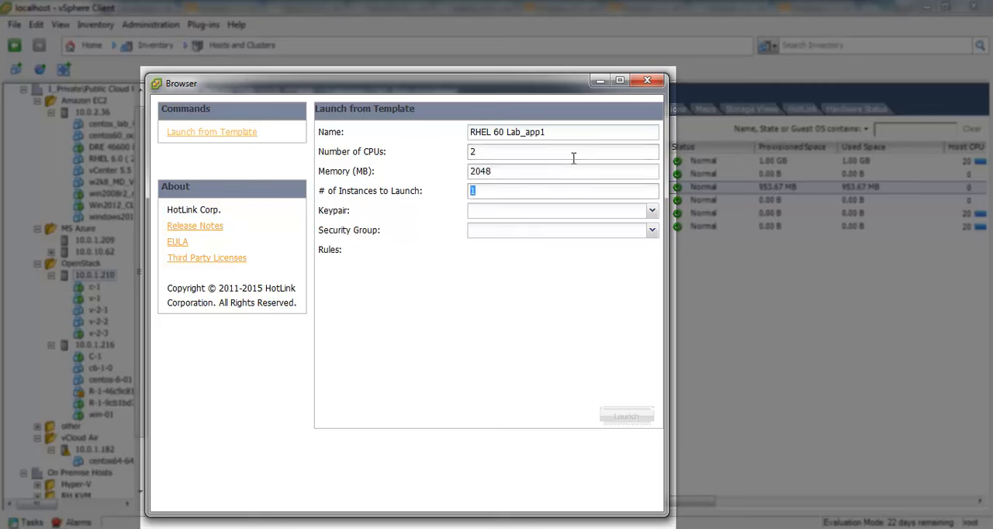
Keep one instance to launch and choose the demo keypair and the default ( Nova ) security group
{"action": "key", "text": "Tab"}
{"action": "key", "text": "Return"}
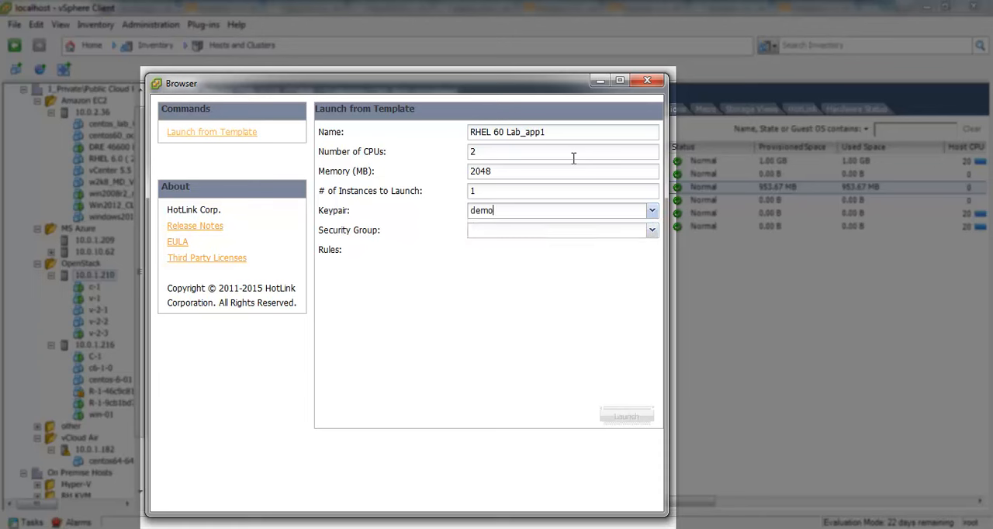
{"action": "key", "text": "Tab"}
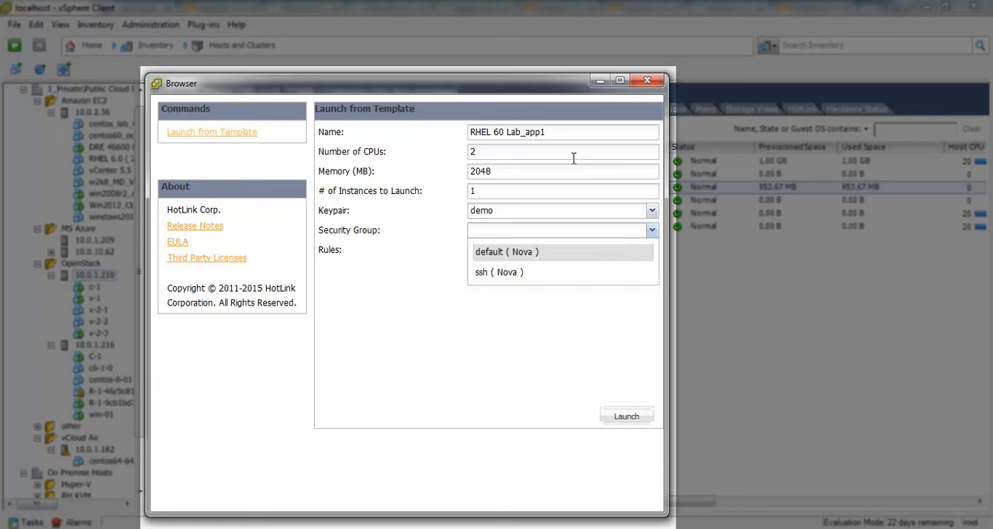
{"action": "key", "text": "Return"}
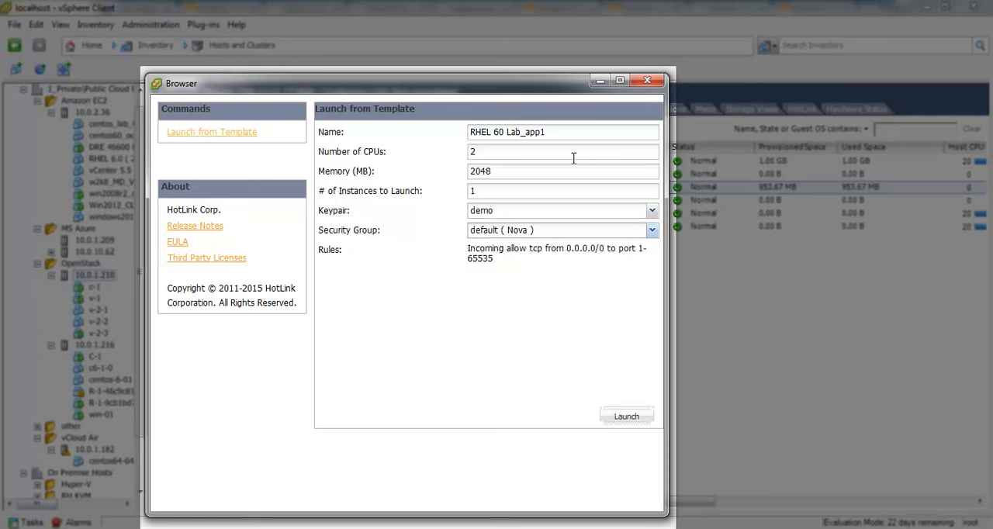
Launch the RHEL 60 Lab_app1 instance, acknowledge the request and close the launch window
{"action": "left_click", "coordinate": [635, 424]}
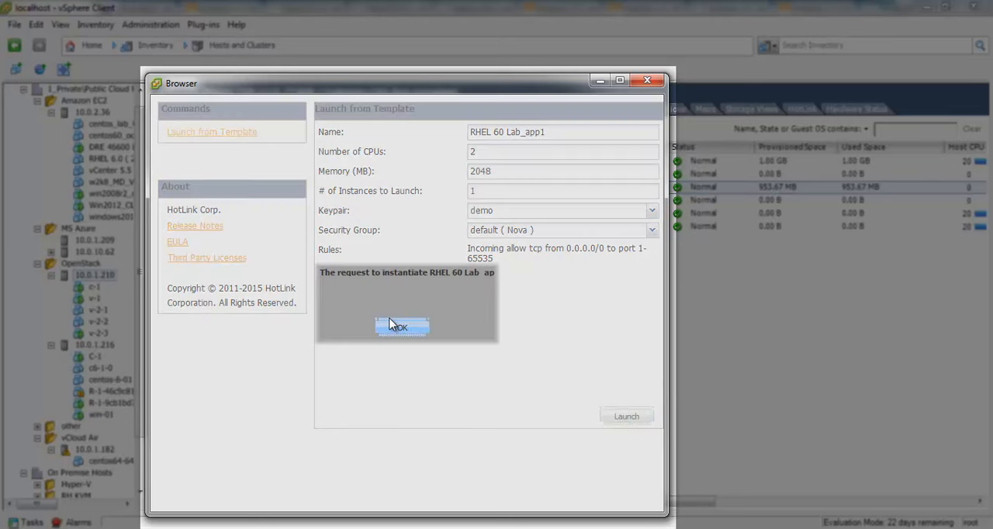
{"action": "left_click", "coordinate": [400, 327]}
{"action": "left_click", "coordinate": [647, 80]}
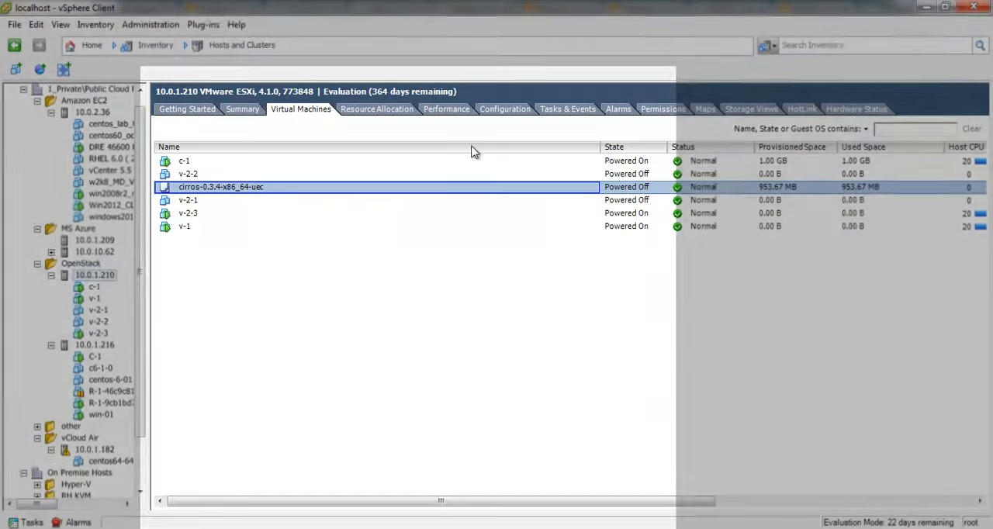
Expand MS Azure host 10.0.10.62 and select the Win2012_CLoned_Up_Lab virtual machine under Amazon EC2
{"action": "left_click", "coordinate": [97, 309]}
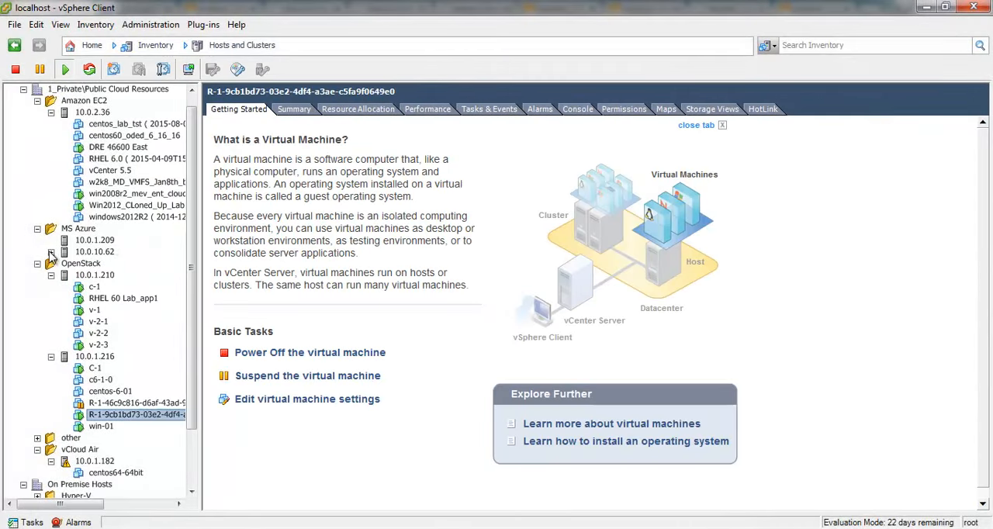
{"action": "left_click", "coordinate": [51, 251]}
{"action": "left_click", "coordinate": [136, 205]}
{"action": "left_click_drag", "start_coordinate": [192, 247], "coordinate": [192, 331]}
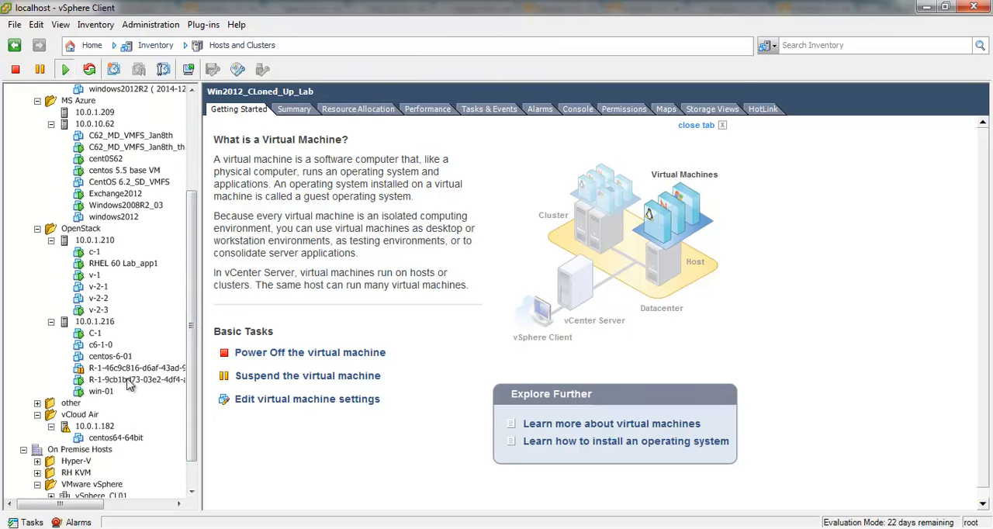
Open HotLink's console page for the C-1 virtual machine on host 10.0.1.216 and follow its SSH link
{"action": "right_click", "coordinate": [94, 333]}
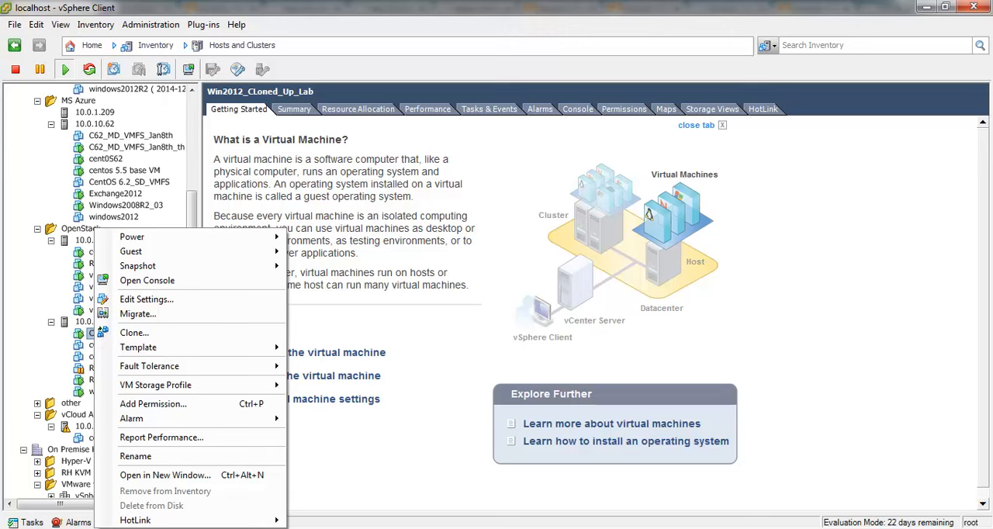
{"action": "mouse_move", "coordinate": [241, 520]}
{"action": "left_click", "coordinate": [330, 523]}
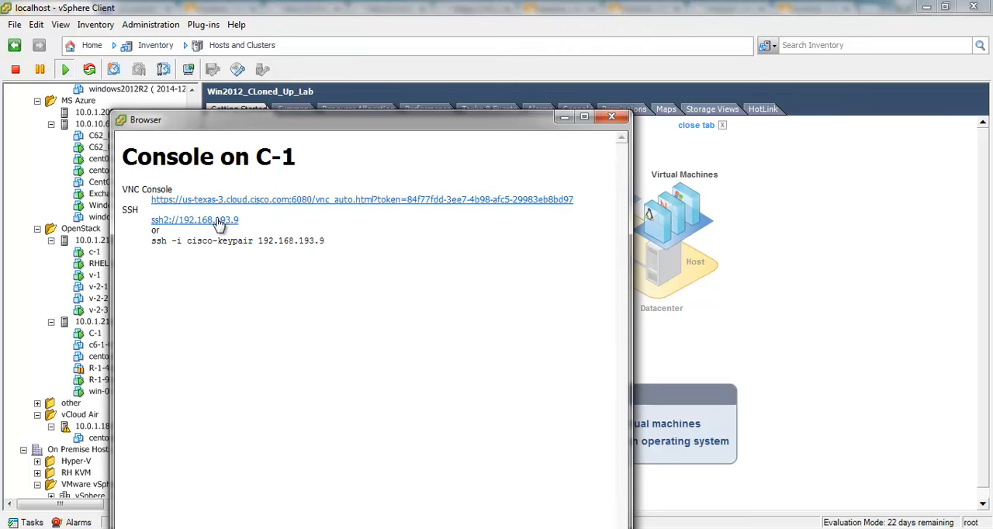
{"action": "left_click", "coordinate": [207, 223]}
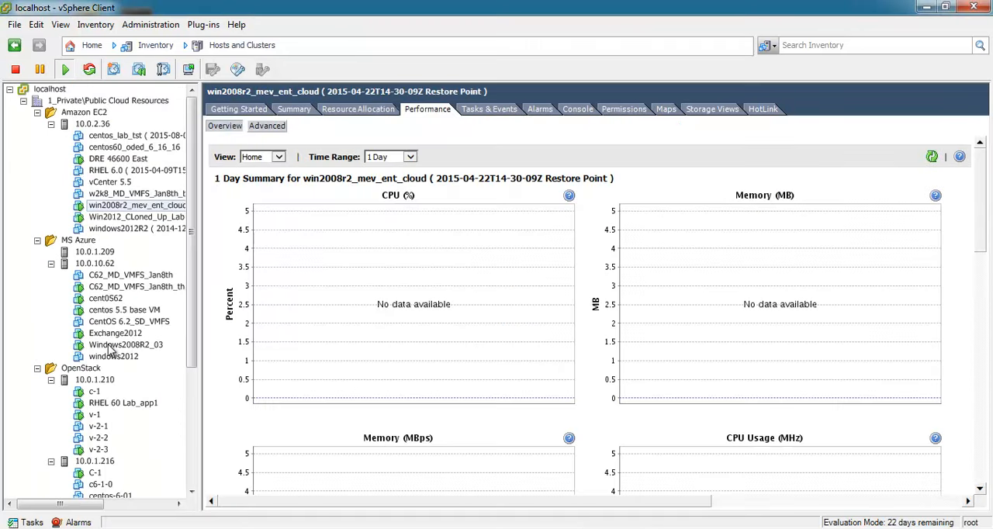
Open the advanced performance charts of the Windows2008R2_03 virtual machine under MS Azure and show its Memory chart
{"action": "left_click", "coordinate": [112, 346]}
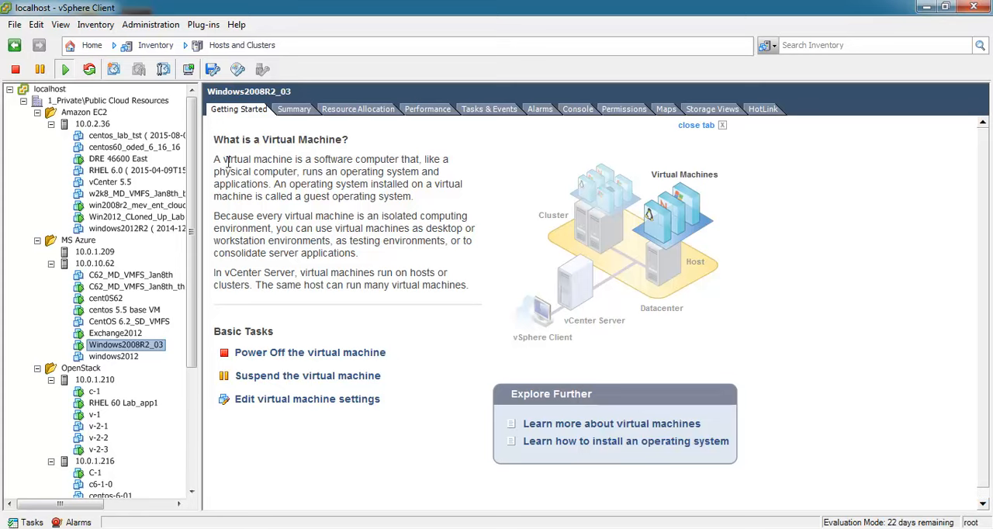
{"action": "left_click", "coordinate": [428, 108]}
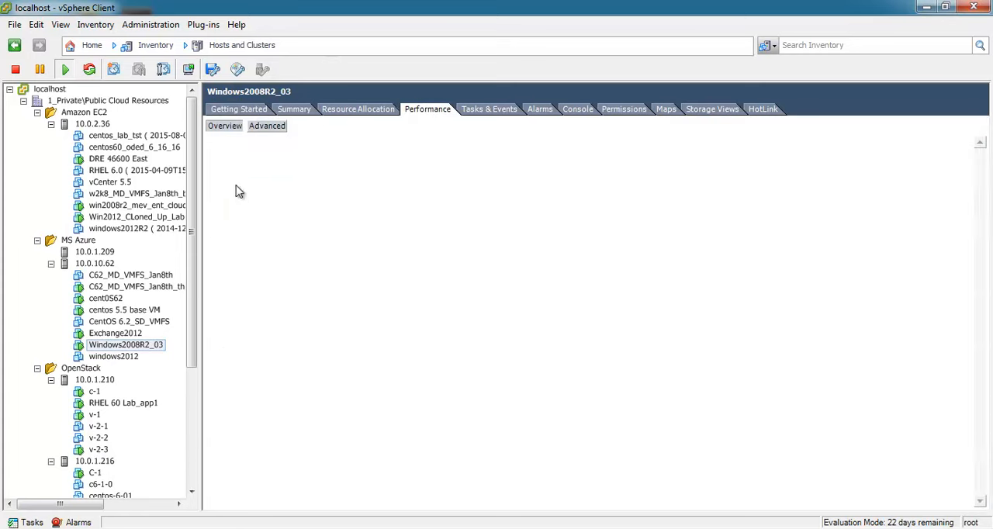
{"action": "left_click", "coordinate": [268, 129]}
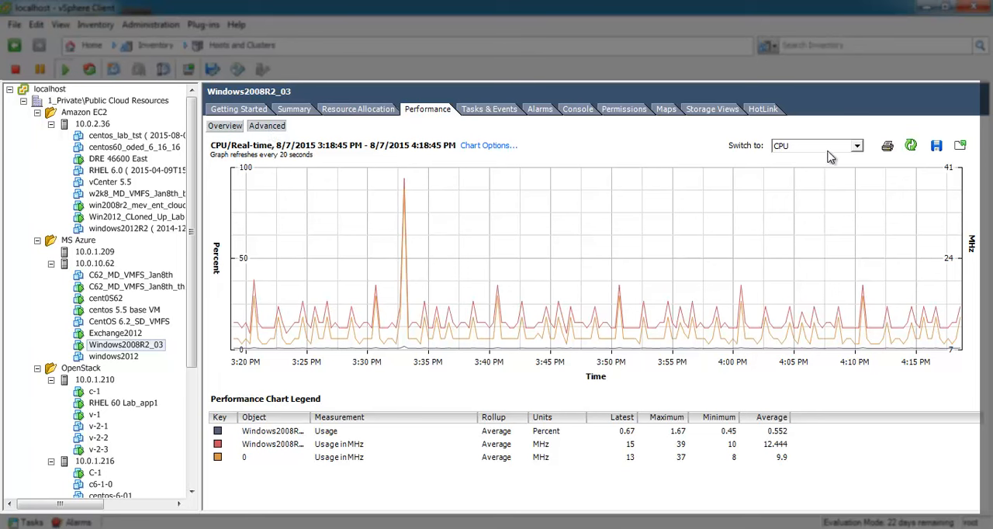
{"action": "left_click", "coordinate": [856, 146]}
{"action": "left_click", "coordinate": [799, 188]}
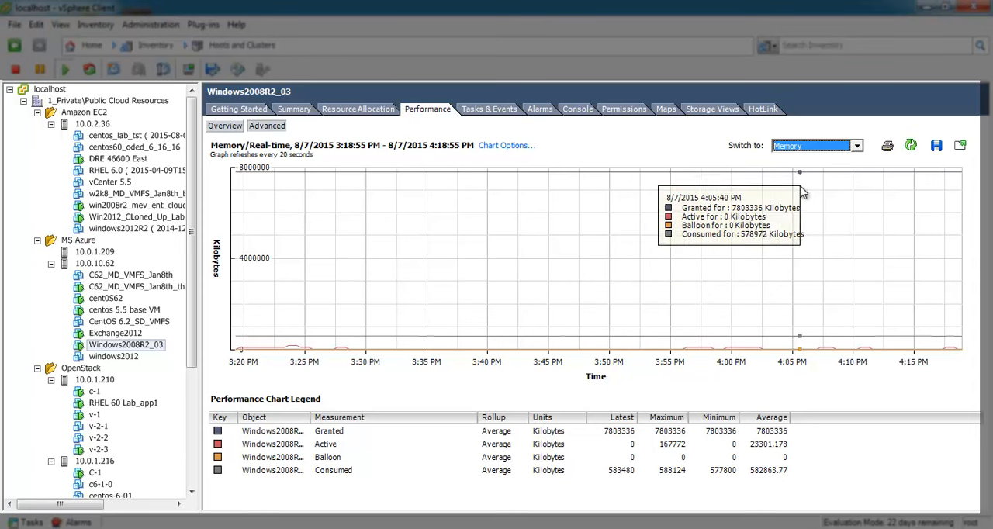
Switch the Windows2008R2_03 performance chart to Disk and from there back to CPU
{"action": "left_click", "coordinate": [832, 148]}
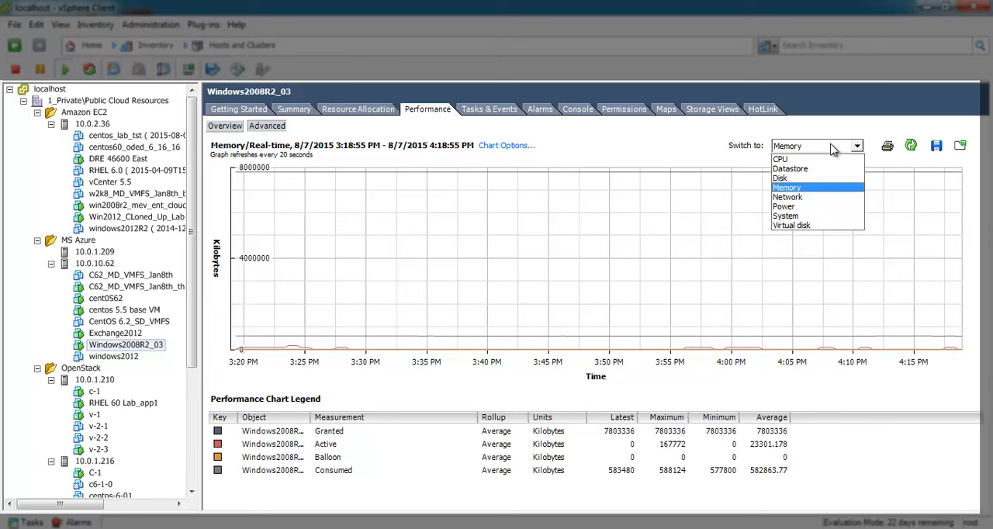
{"action": "key", "text": "Up"}
{"action": "key", "text": "Return"}
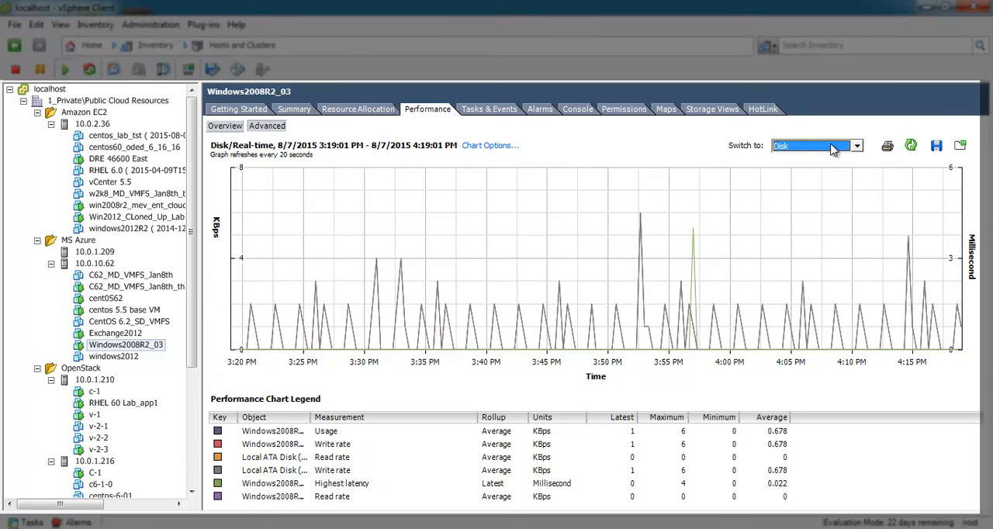
{"action": "key", "text": "Up"}
{"action": "key", "text": "Up"}
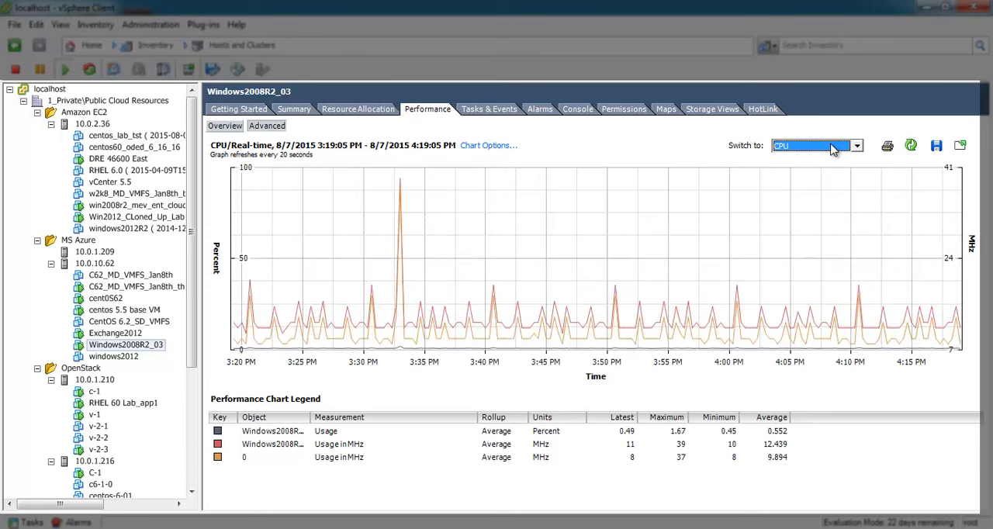
Examine the Network and Power performance charts of Windows2008R2_03, ending on the CPU chart
{"action": "key", "text": "Down"}
{"action": "key", "text": "Down"}
{"action": "key", "text": "Down"}
{"action": "key", "text": "Down"}
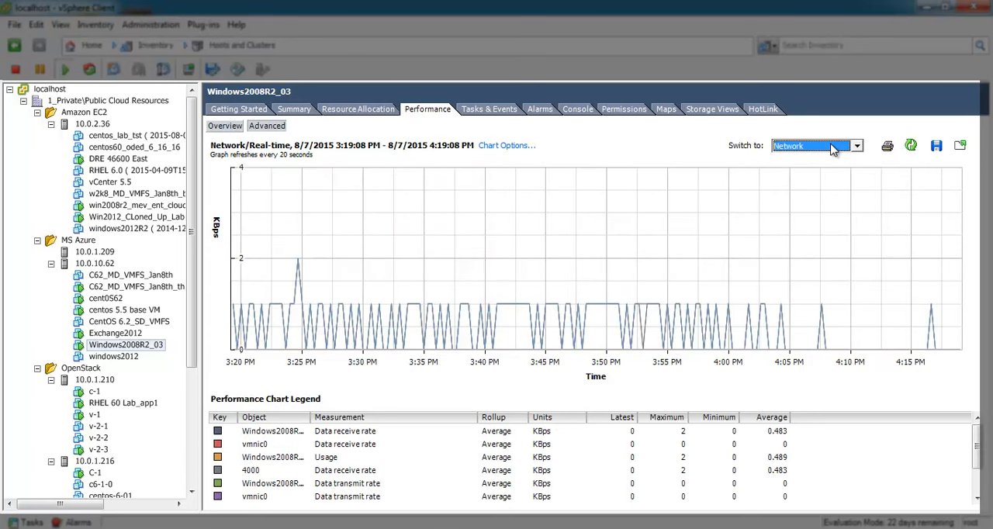
{"action": "key", "text": "Down"}
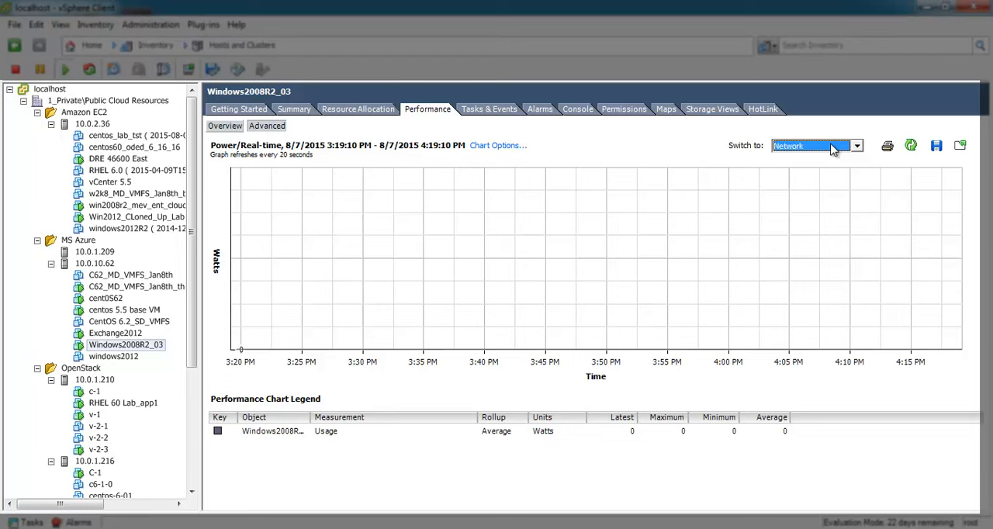
{"action": "key", "text": "Up"}
{"action": "key", "text": "Up"}
{"action": "key", "text": "Up"}
{"action": "key", "text": "Up"}
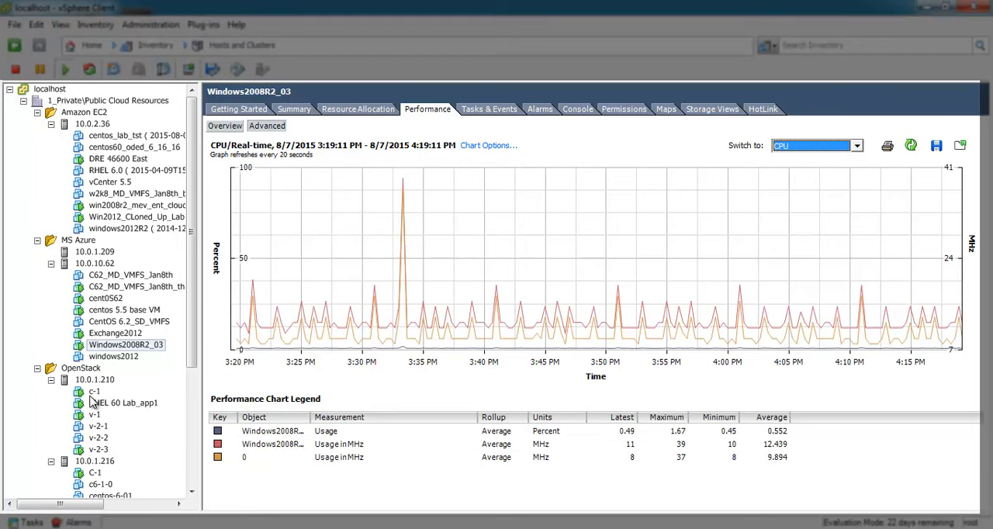
Start a new permission for the win-01 virtual machine on OpenStack host 10.0.1.216 and open its user and group selection
{"action": "left_click_drag", "start_coordinate": [195, 313], "coordinate": [194, 386]}
{"action": "left_click", "coordinate": [101, 426]}
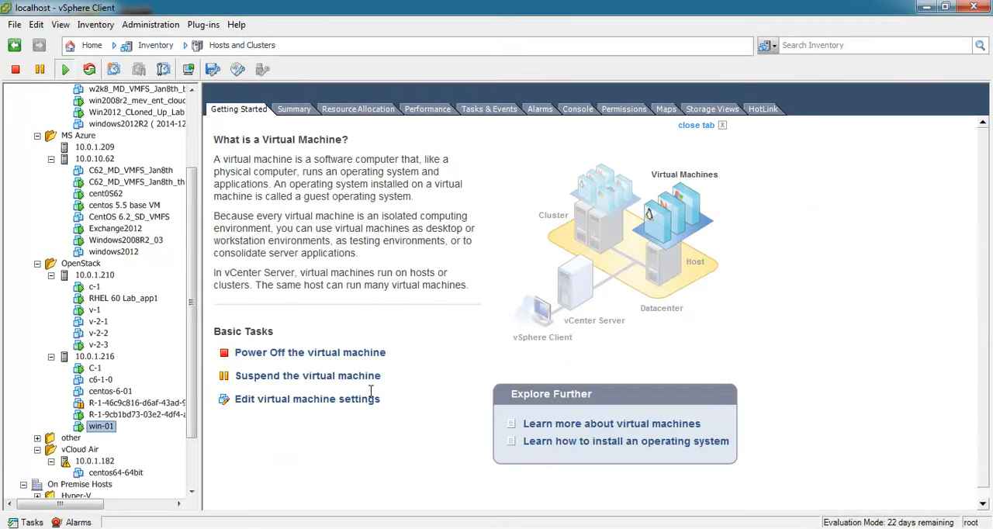
{"action": "left_click", "coordinate": [622, 112]}
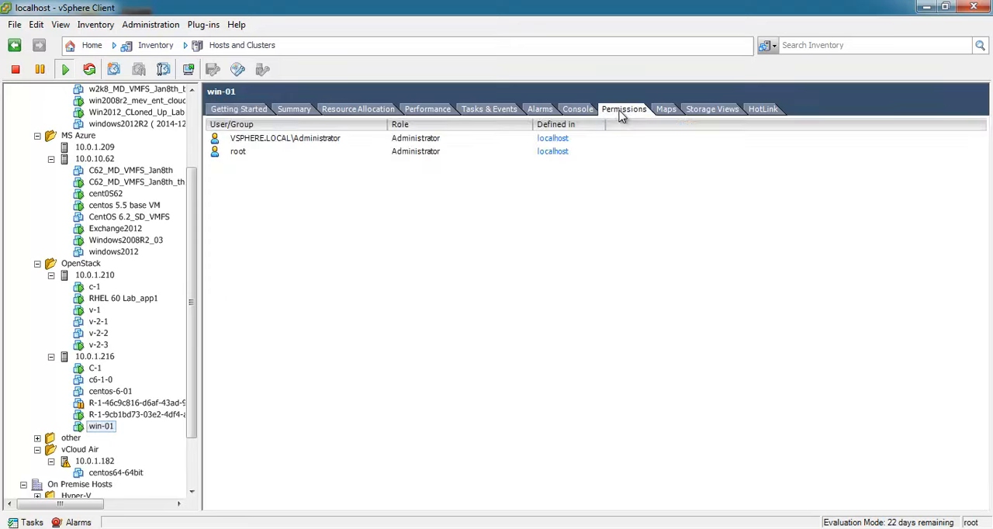
{"action": "right_click", "coordinate": [417, 241]}
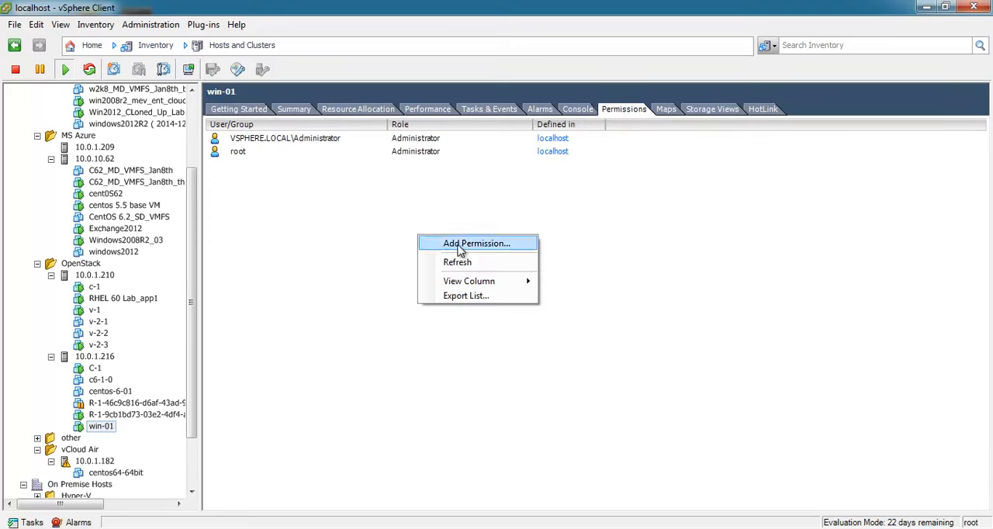
{"action": "left_click", "coordinate": [458, 244]}
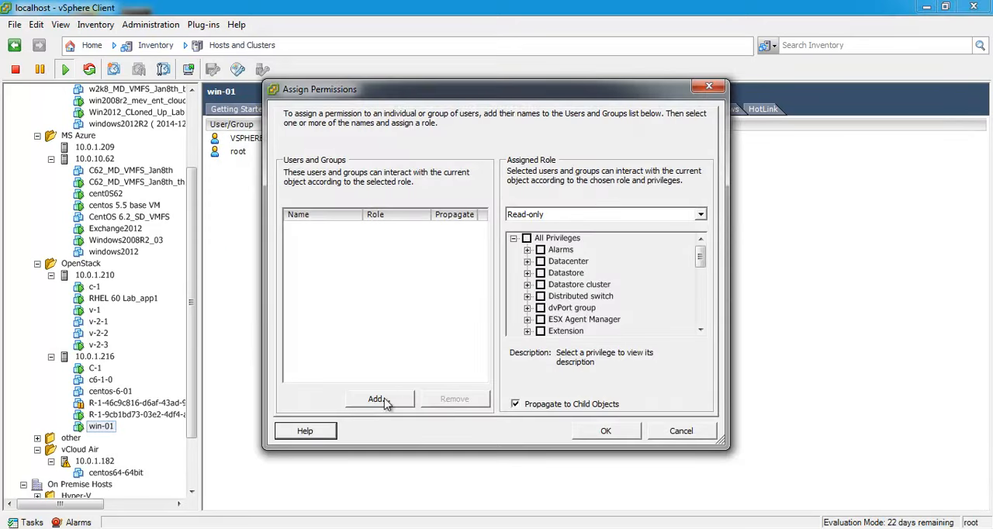
{"action": "left_click", "coordinate": [386, 399]}
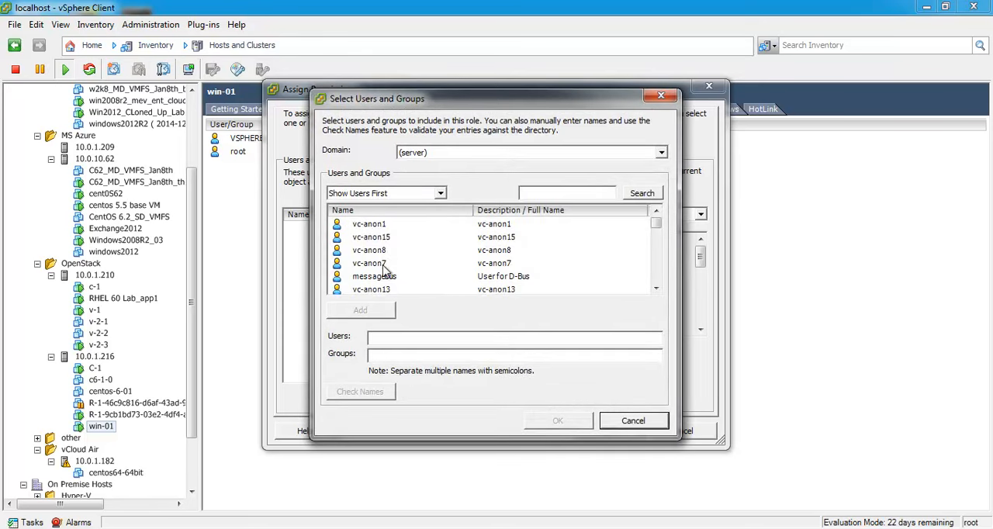
Find the xok group in the list of users and groups and add it to the selection
{"action": "left_click", "coordinate": [371, 225]}
{"action": "left_click", "coordinate": [367, 279]}
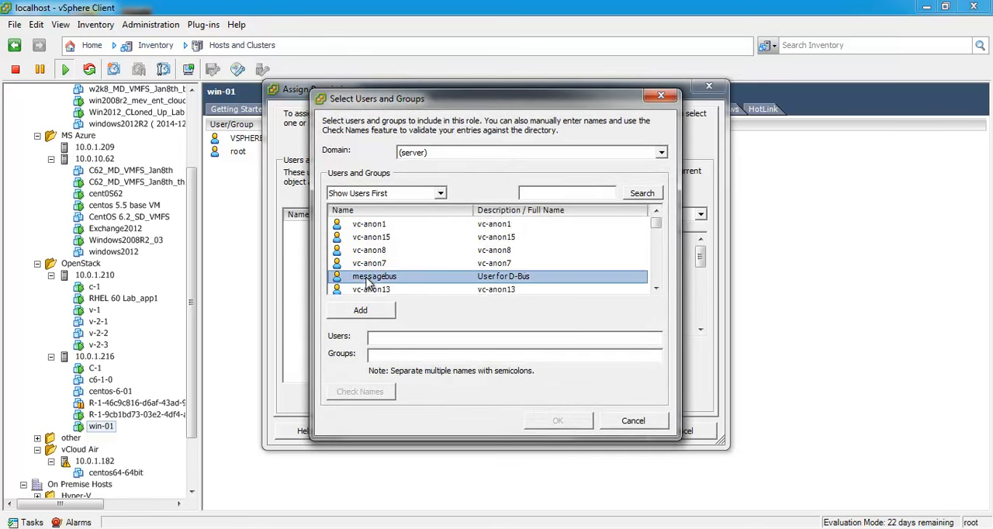
{"action": "key", "text": "Down"}
{"action": "key", "text": "Down"}
{"action": "key", "text": "Down"}
{"action": "key", "text": "Down"}
{"action": "key", "text": "Down"}
{"action": "key", "text": "Down"}
{"action": "key", "text": "Down"}
{"action": "key", "text": "Down"}
{"action": "key", "text": "Up"}
{"action": "key", "text": "Up"}
{"action": "key", "text": "Up"}
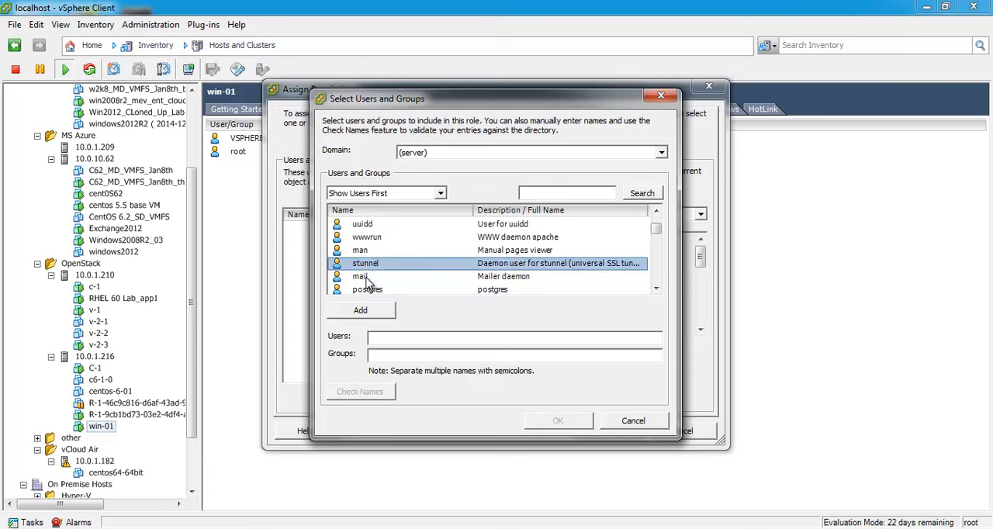
{"action": "key", "text": "Down"}
{"action": "key", "text": "Down"}
{"action": "key", "text": "Down"}
{"action": "key", "text": "Down"}
{"action": "key", "text": "Down"}
{"action": "key", "text": "Down"}
{"action": "key", "text": "Down"}
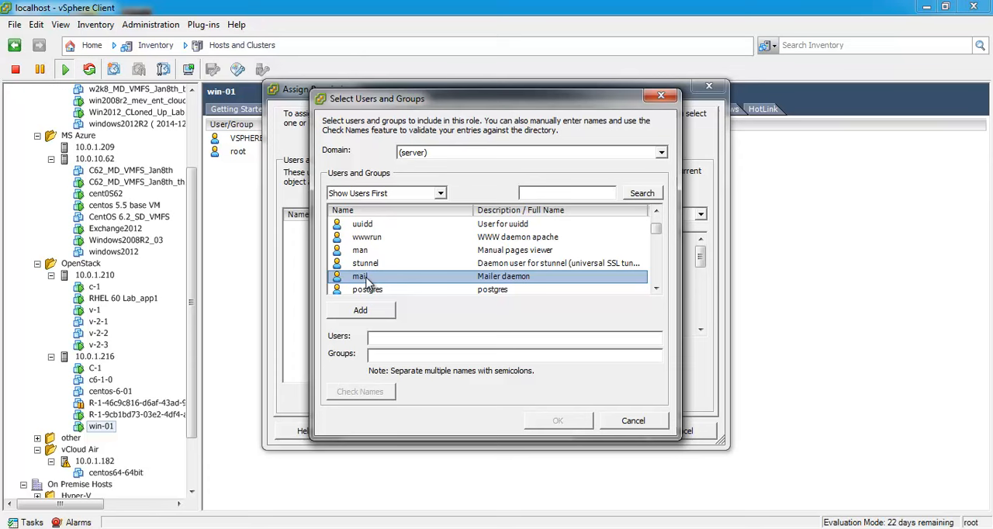
{"action": "key", "text": "Down"}
{"action": "key", "text": "Down"}
{"action": "key", "text": "Down"}
{"action": "key", "text": "Down"}
{"action": "key", "text": "Down"}
{"action": "key", "text": "Down"}
{"action": "key", "text": "Down"}
{"action": "key", "text": "Down"}
{"action": "key", "text": "Down"}
{"action": "key", "text": "Down"}
{"action": "key", "text": "Down"}
{"action": "key", "text": "Down"}
{"action": "key", "text": "Down"}
{"action": "key", "text": "Down"}
{"action": "key", "text": "Down"}
{"action": "key", "text": "Down"}
{"action": "key", "text": "Down"}
{"action": "key", "text": "Down"}
{"action": "key", "text": "Down"}
{"action": "key", "text": "Down"}
{"action": "key", "text": "Down"}
{"action": "key", "text": "Down"}
{"action": "key", "text": "Down"}
{"action": "key", "text": "Down"}
{"action": "key", "text": "Down"}
{"action": "key", "text": "Down"}
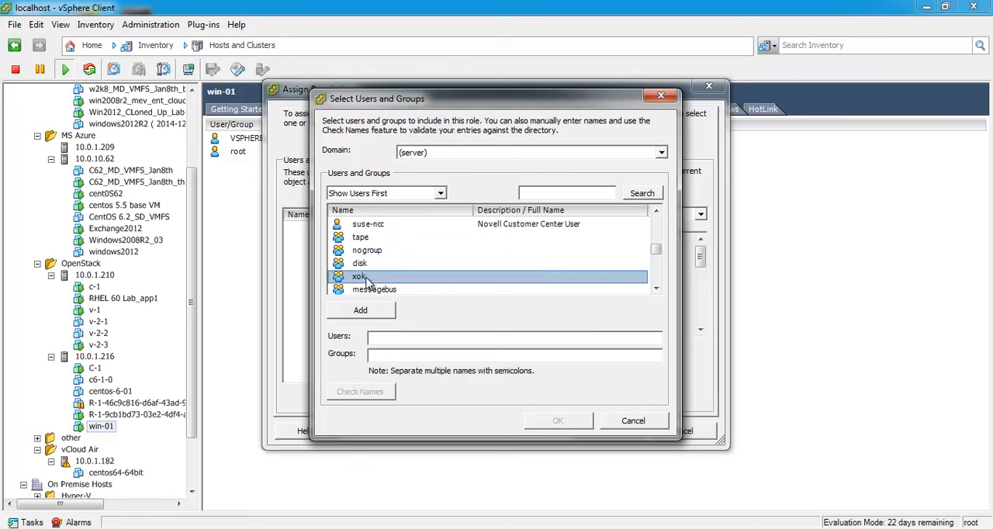
{"action": "key", "text": "Tab"}
{"action": "key", "text": "Return"}
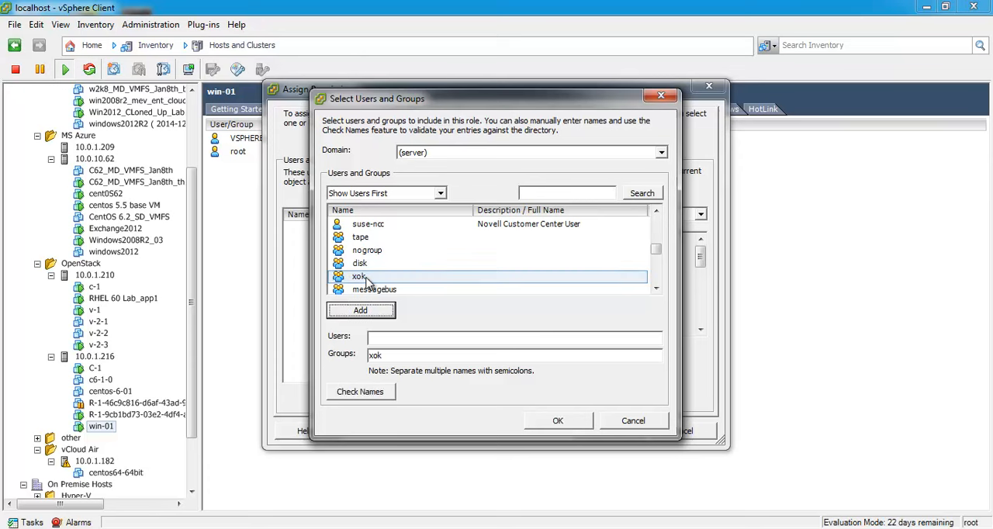
Check the available domains, keep (server) and accept the xok group selection
{"action": "left_click", "coordinate": [629, 152]}
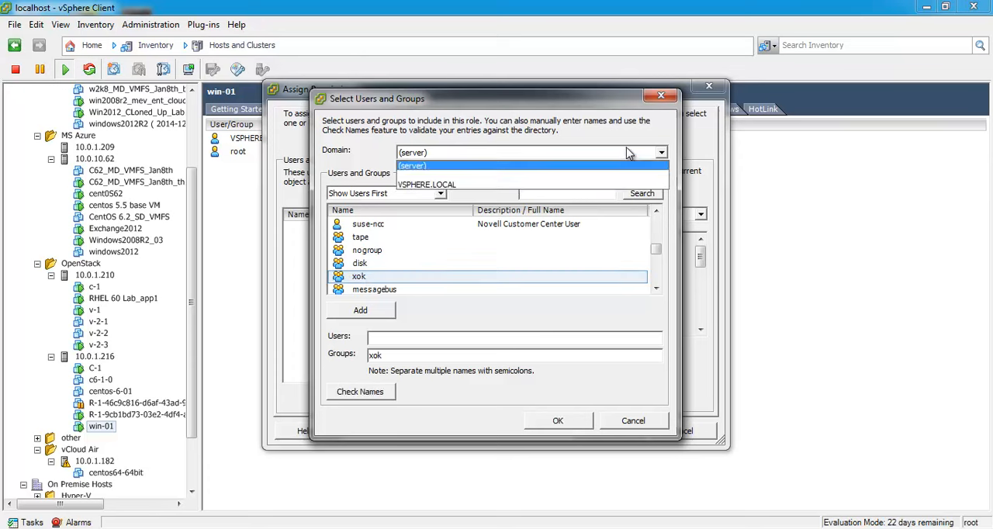
{"action": "left_click", "coordinate": [674, 160]}
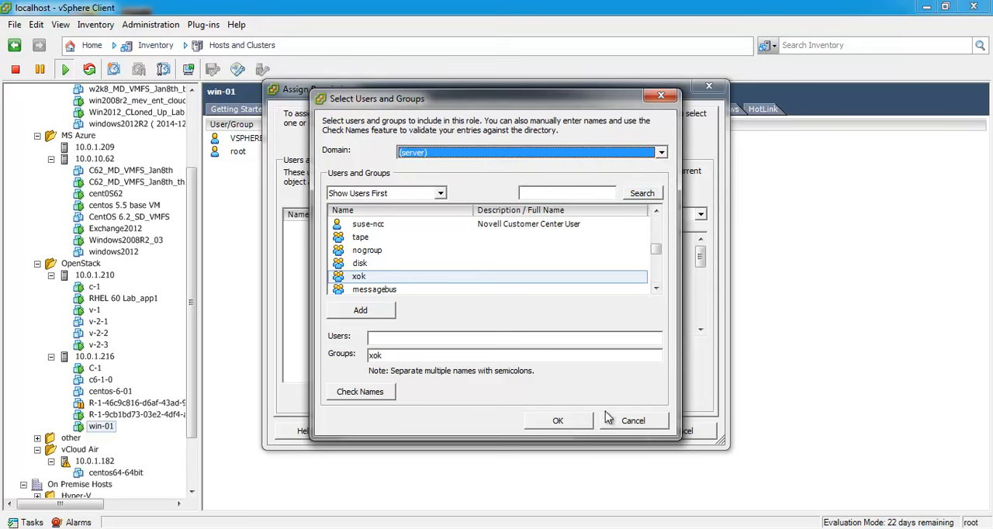
{"action": "left_click", "coordinate": [584, 426]}
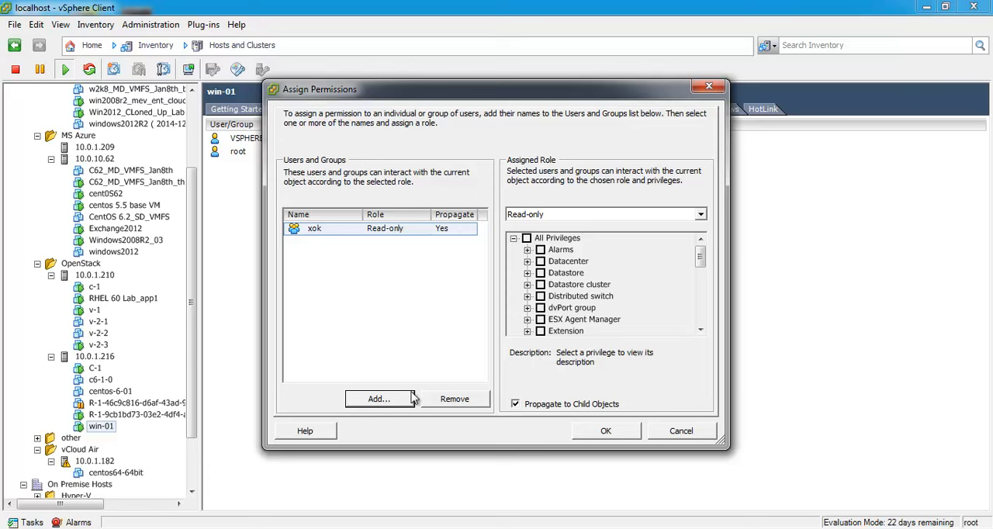
Assign the Administrator role to the xok group and apply the permission to win-01
{"action": "left_click", "coordinate": [543, 215]}
{"action": "left_click", "coordinate": [539, 237]}
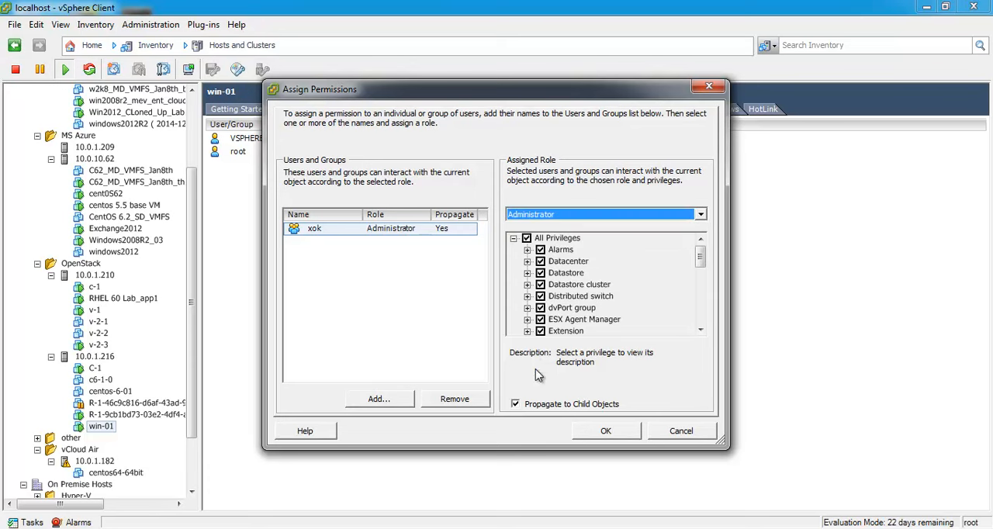
{"action": "left_click", "coordinate": [588, 433]}
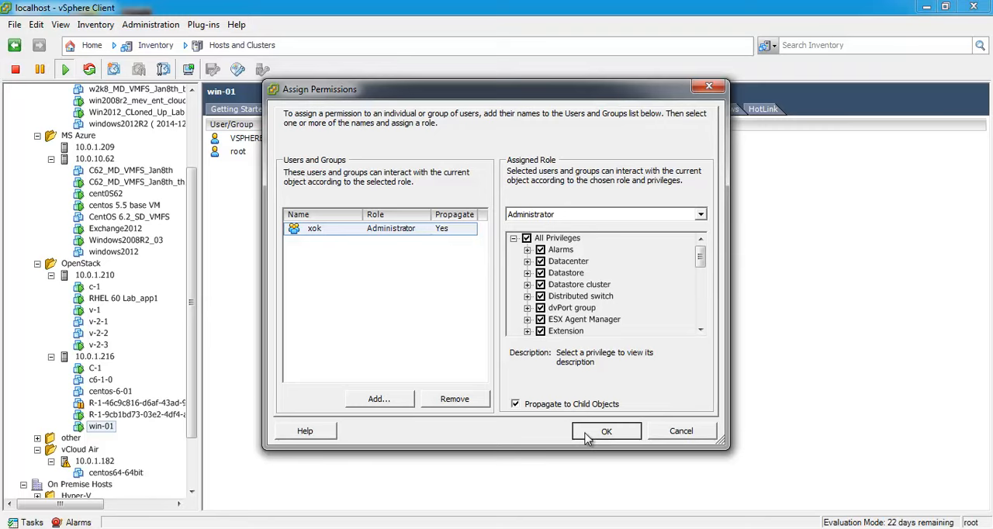